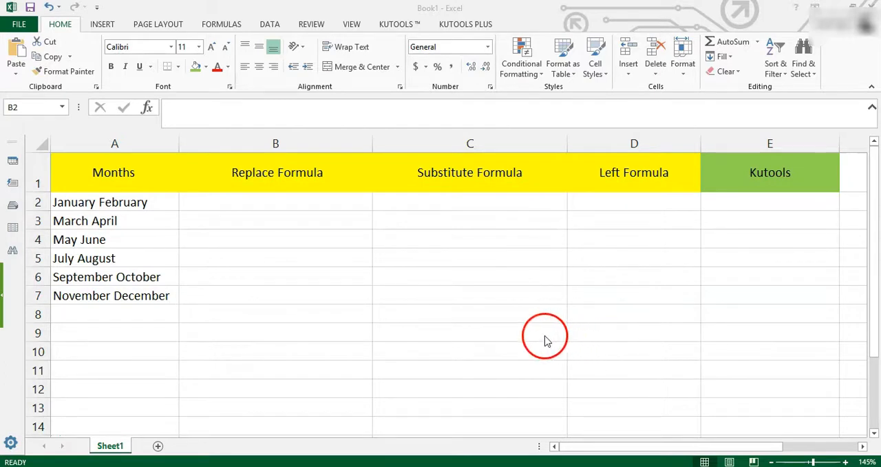
# Look over the month pairs under Months and the headings of the Replace, Substitute and Left formula columns.
pyautogui.click(309, 174)
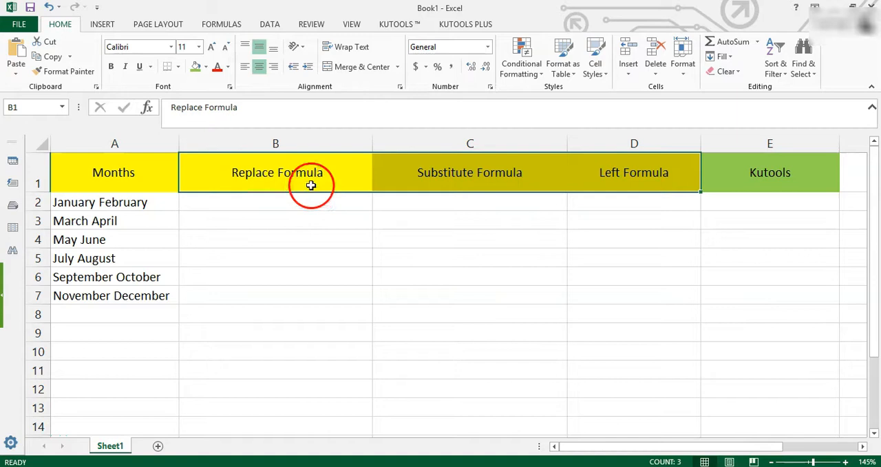
pyautogui.moveTo(267, 187); pyautogui.dragTo(299, 300)
pyautogui.moveTo(266, 203); pyautogui.dragTo(266, 301)
pyautogui.moveTo(118, 202); pyautogui.dragTo(182, 295)
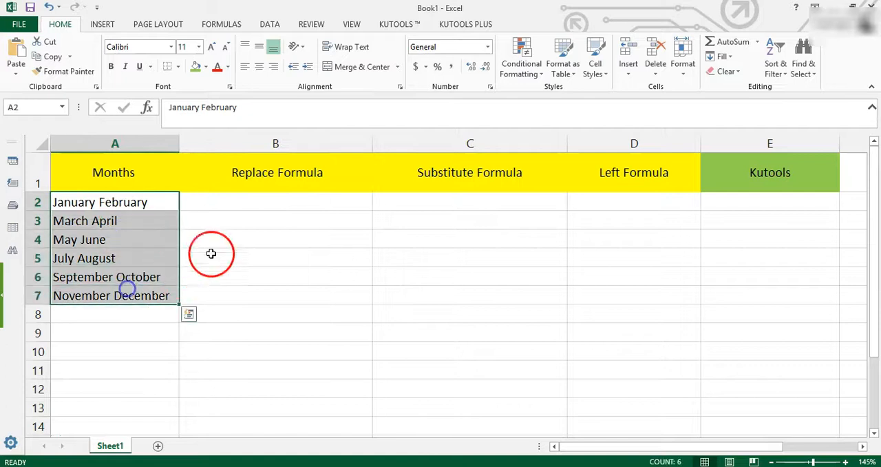
pyautogui.moveTo(262, 205); pyautogui.dragTo(261, 299)
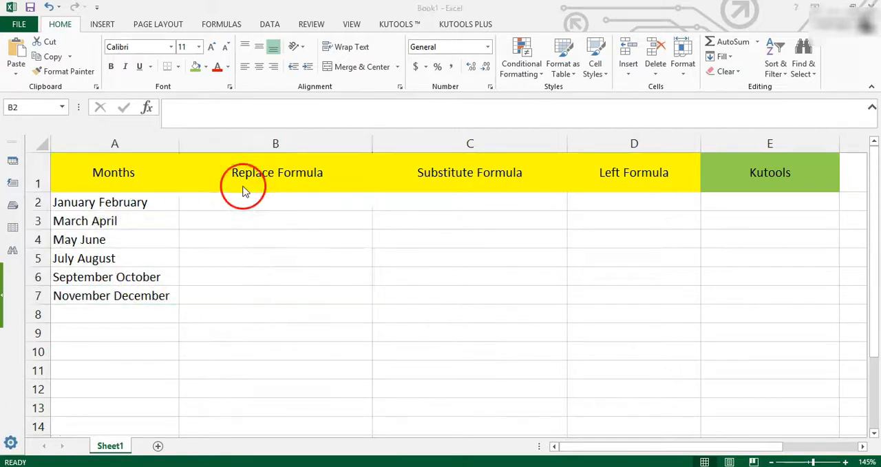
pyautogui.click(248, 182)
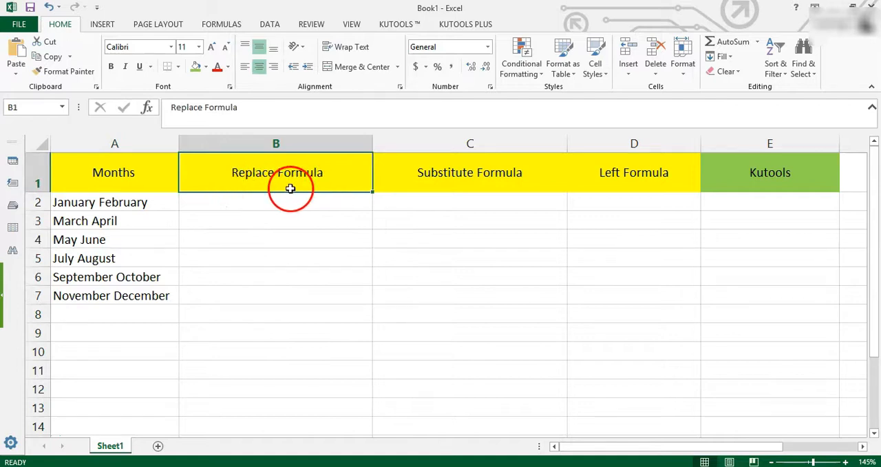
pyautogui.click(430, 187)
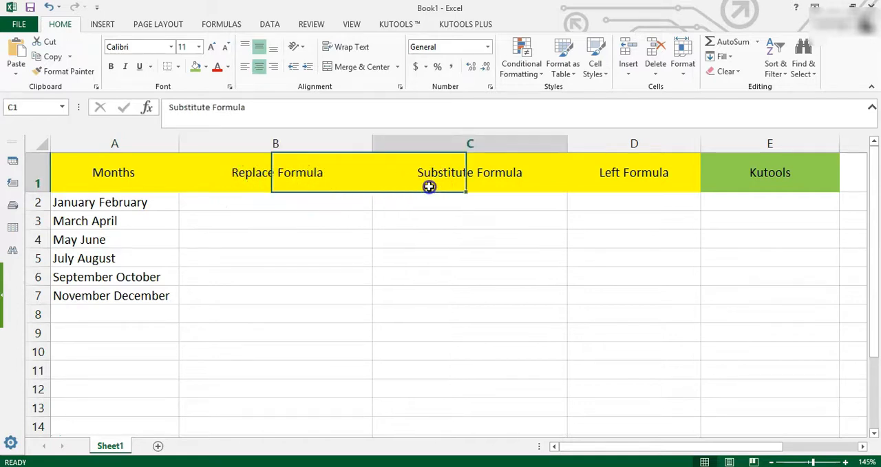
pyautogui.click(624, 185)
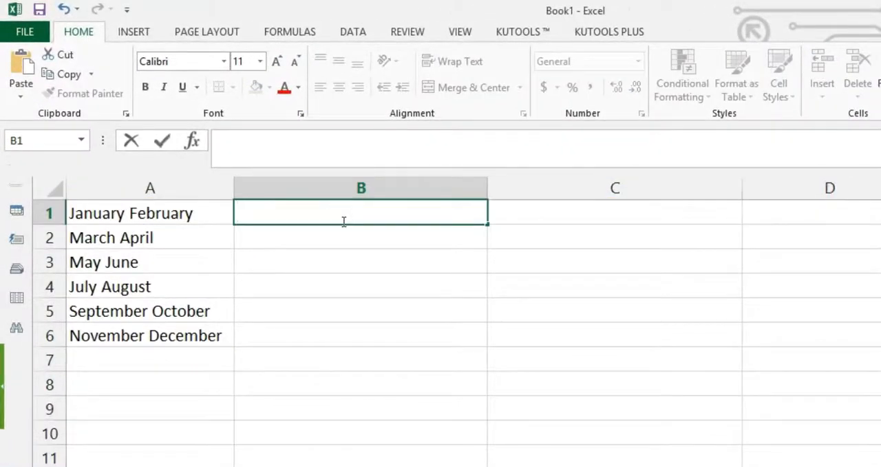
# Begin a REPLACE formula in cell B1 with A1 as the old text.
pyautogui.write('=')
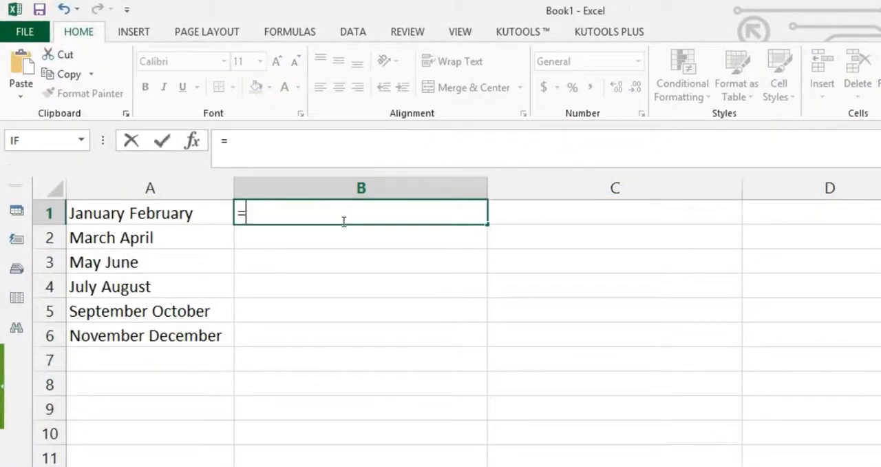
pyautogui.write('RE')
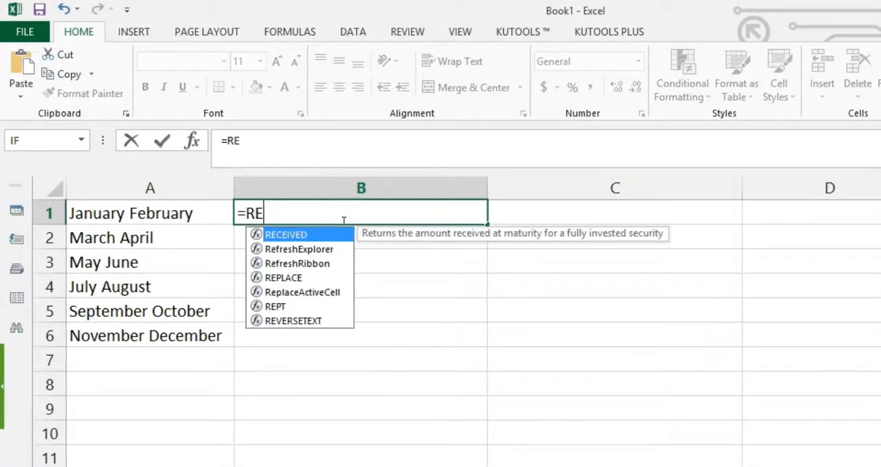
pyautogui.write('PLACE')
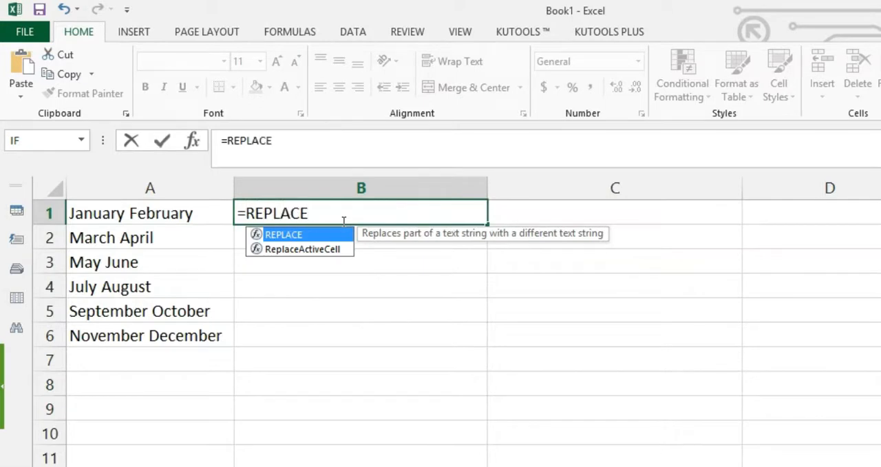
pyautogui.write('(')
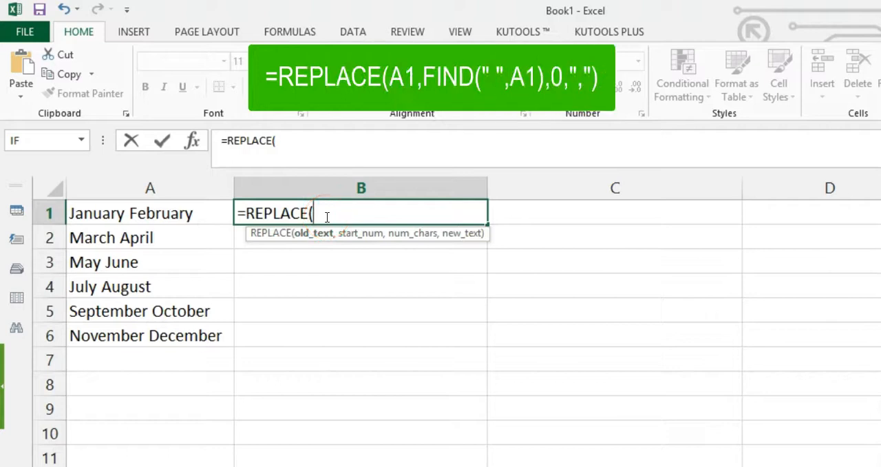
pyautogui.write('A1,')
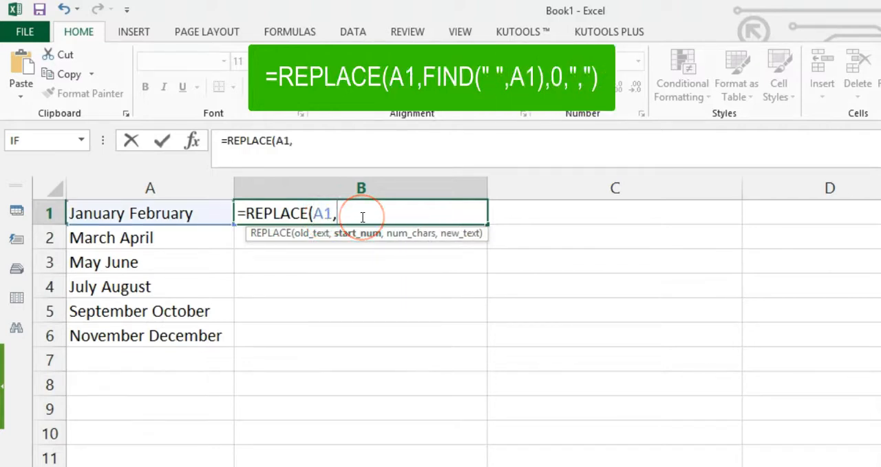
pyautogui.write('FIND')
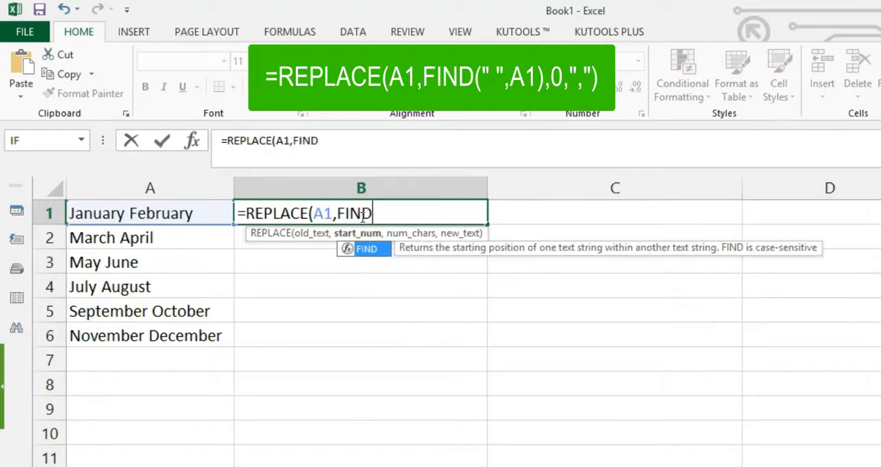
pyautogui.write('(')
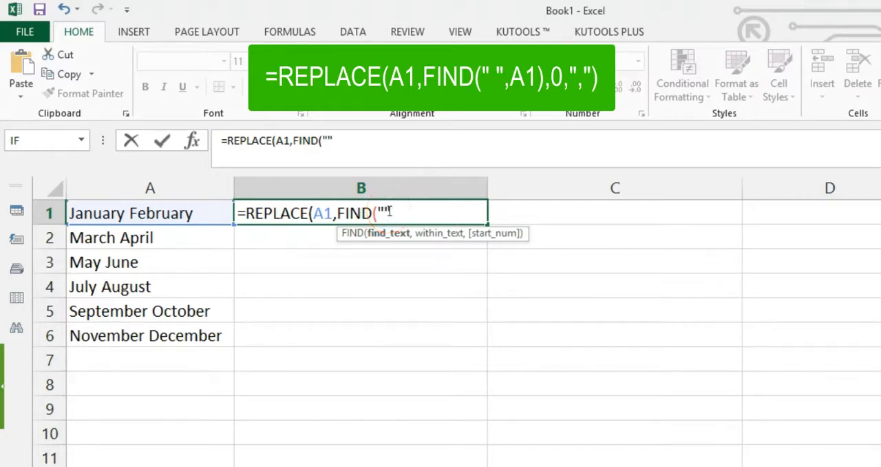
# Add FIND(" ",A1) as the start position of the REPLACE formula in B1.
pyautogui.write('"')
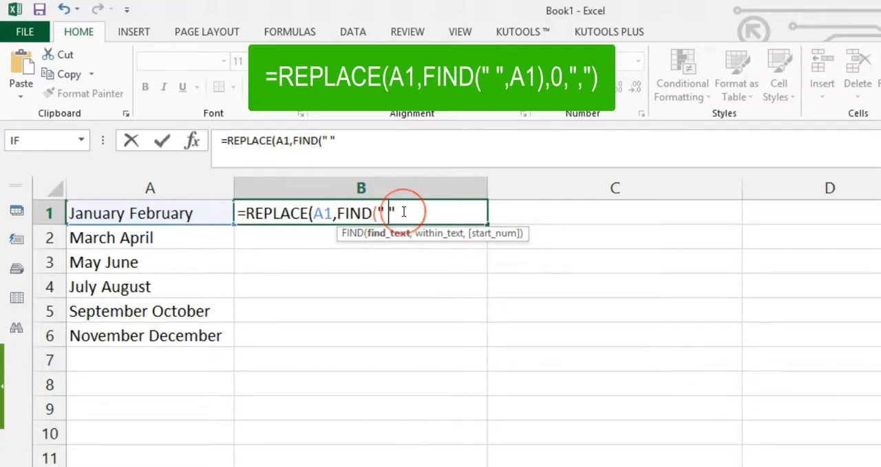
pyautogui.write(',')
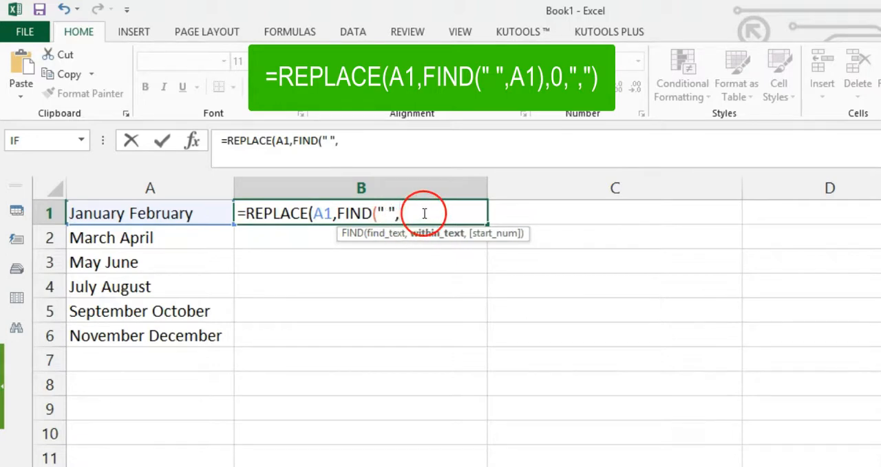
pyautogui.write('A')
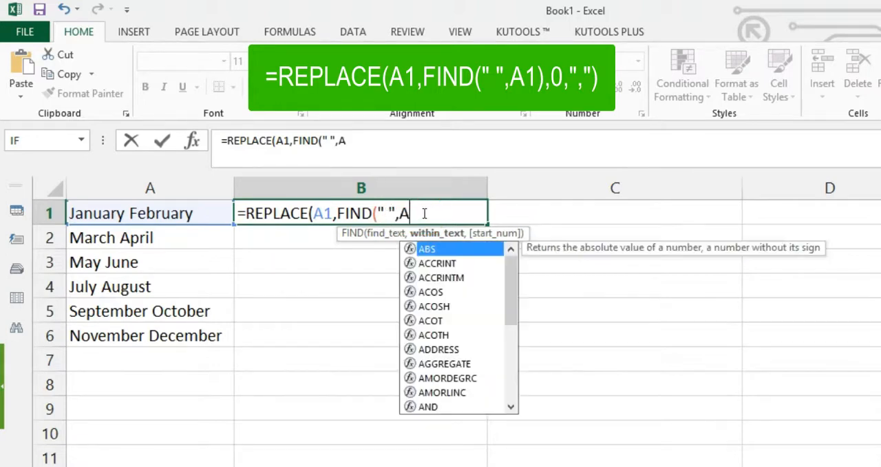
pyautogui.write('1)')
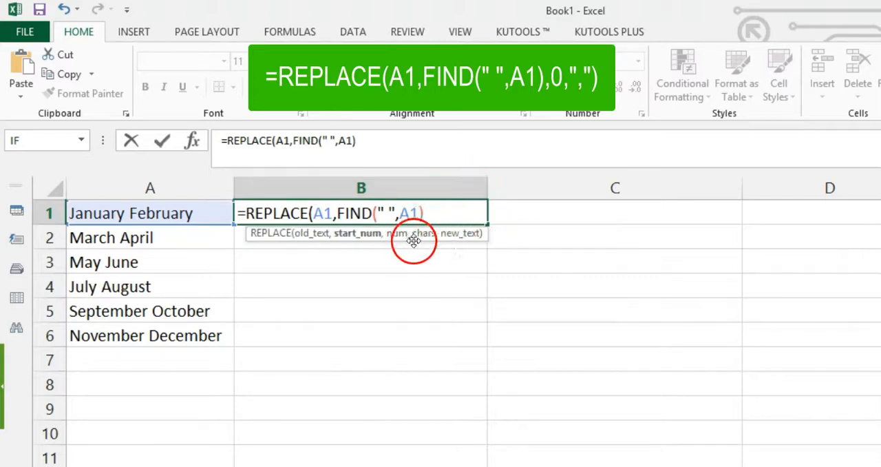
pyautogui.write(',0')
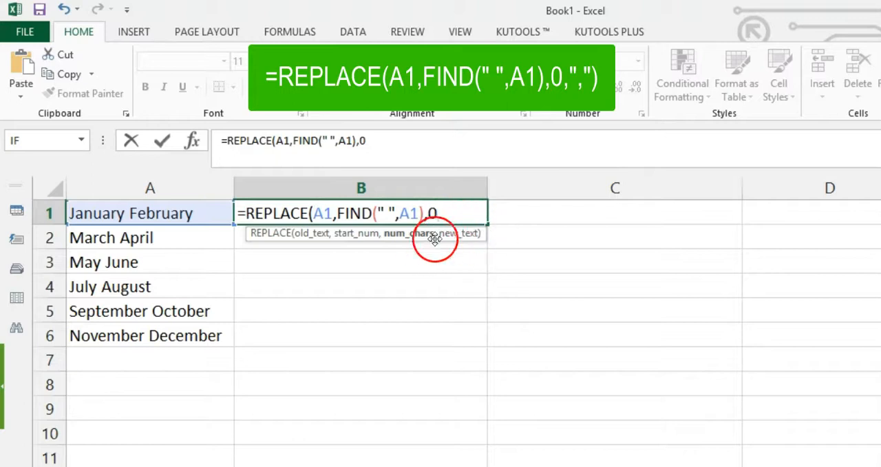
# Complete the REPLACE formula in B1 with 0 characters to replace and " , " as the new text.
pyautogui.write(',')
pyautogui.click(455, 214)
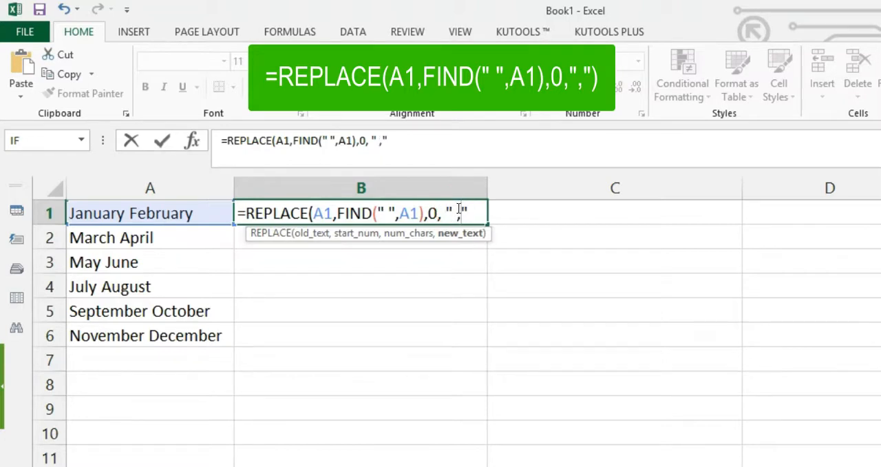
pyautogui.click(478, 218)
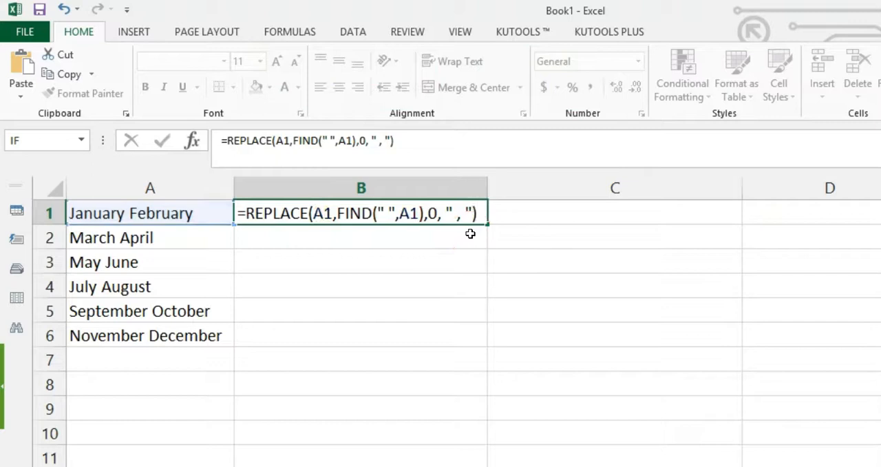
pyautogui.press('Return')
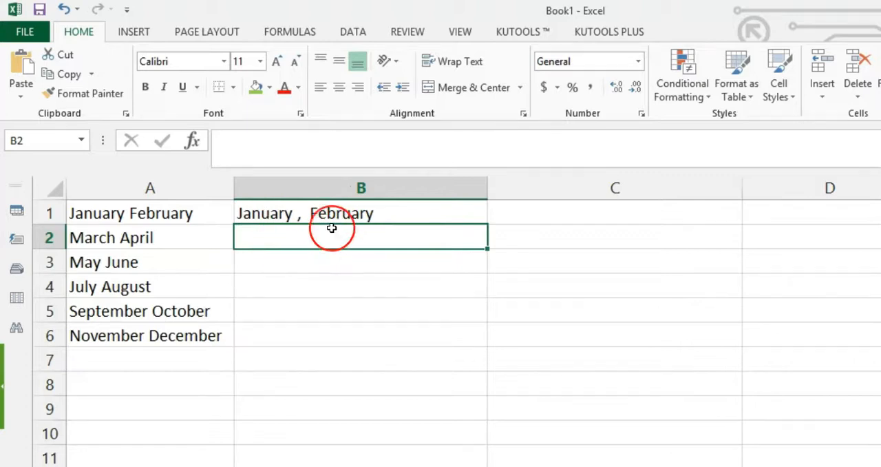
# Check the two A1 references inside the REPLACE formula of cell B1.
pyautogui.click(293, 214)
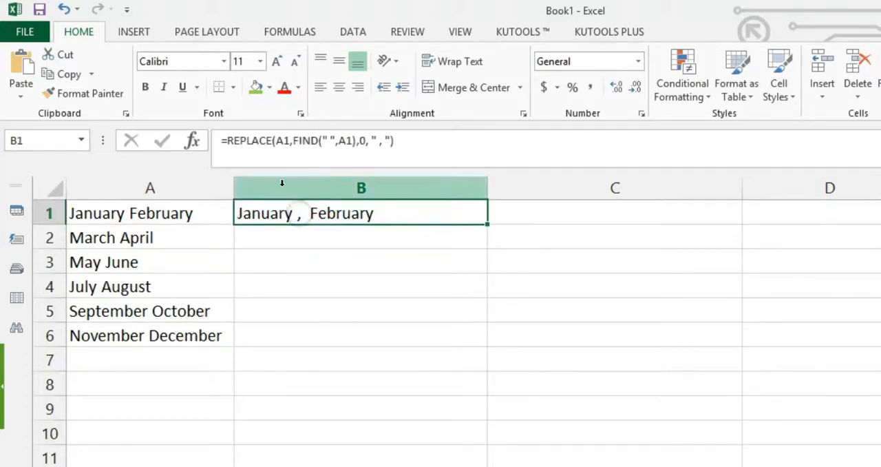
pyautogui.doubleClick(280, 140)
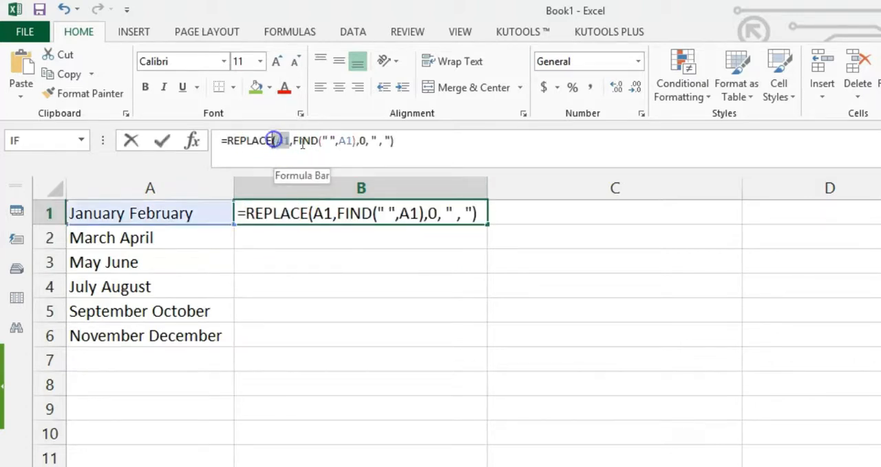
pyautogui.doubleClick(349, 139)
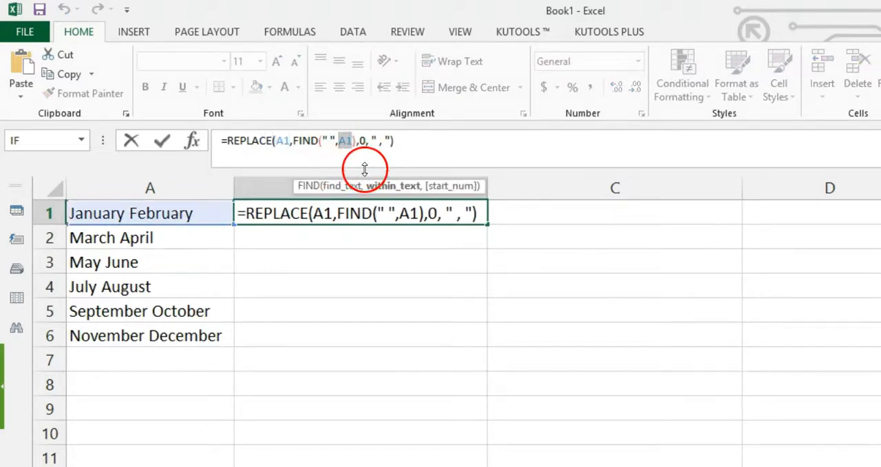
pyautogui.press('Return')
# Enter the formula =SUBSTITUTE(A1," ",", ",1) in cell C1.
pyautogui.click(563, 211)
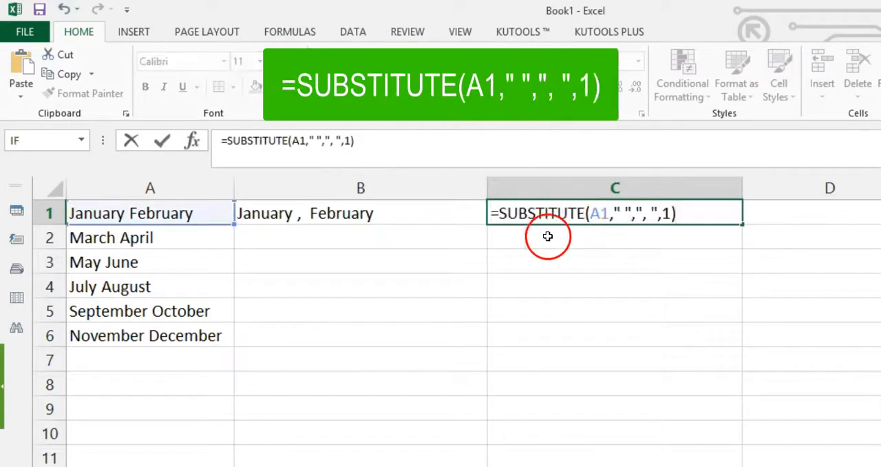
pyautogui.click(706, 240)
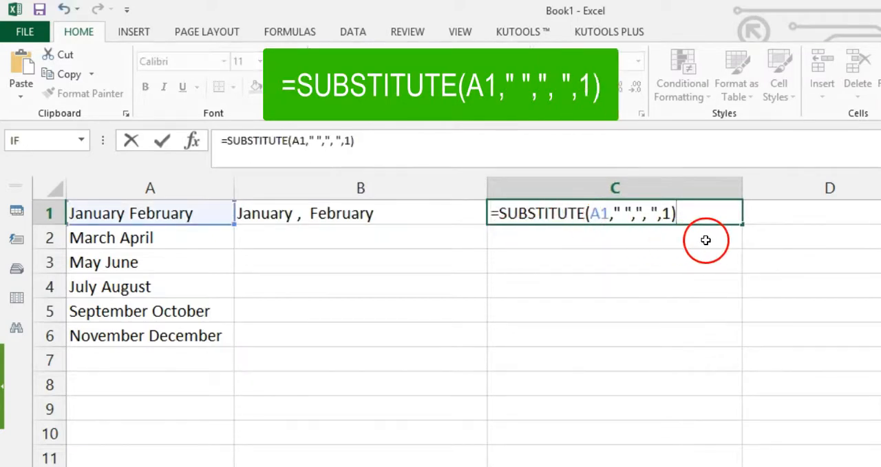
pyautogui.press('Return')
pyautogui.click(666, 219)
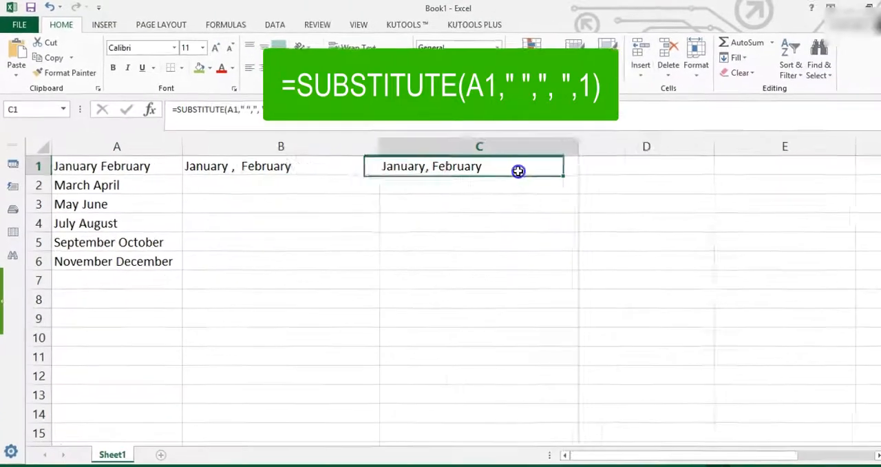
# Enter the formula =LEFT(A1,FIND(" ",A1,1)-1)&","&MID(A1,FIND(" ",A1,1),255) in cell D1.
pyautogui.click(630, 166)
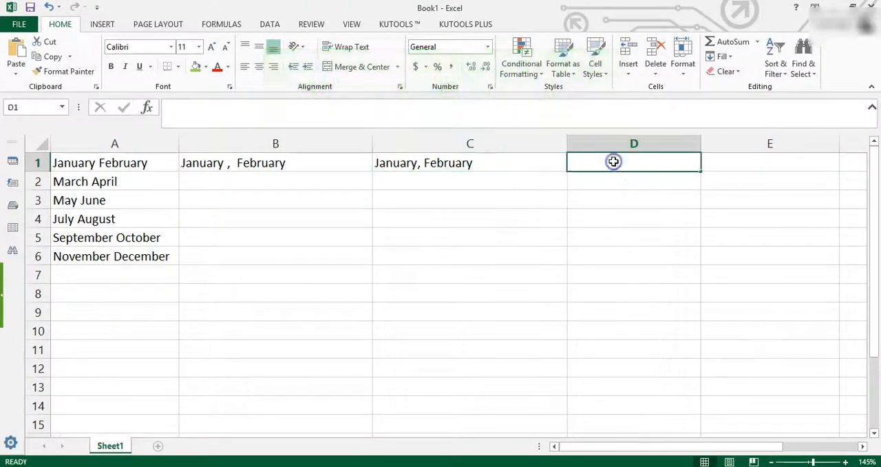
pyautogui.doubleClick(614, 162)
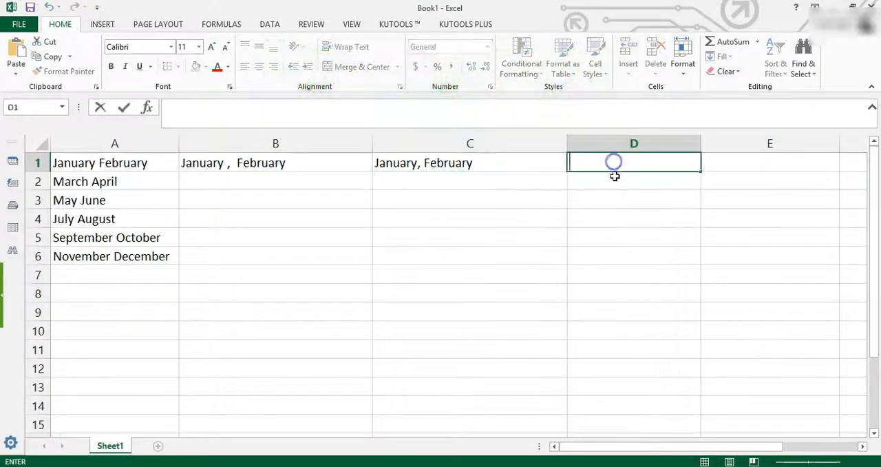
pyautogui.write('=LEFT(A1,FIND(" ",A1,1)-1)&","&MID(A1,FIND(" ",A1,1),255)')
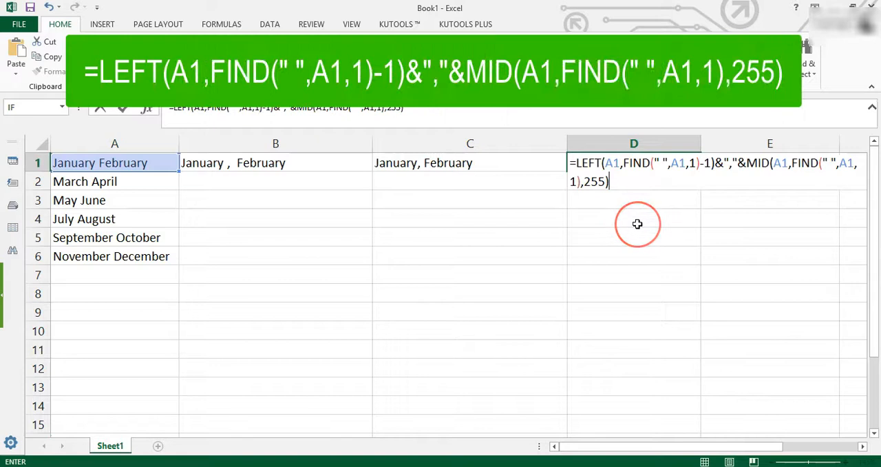
pyautogui.press('Return')
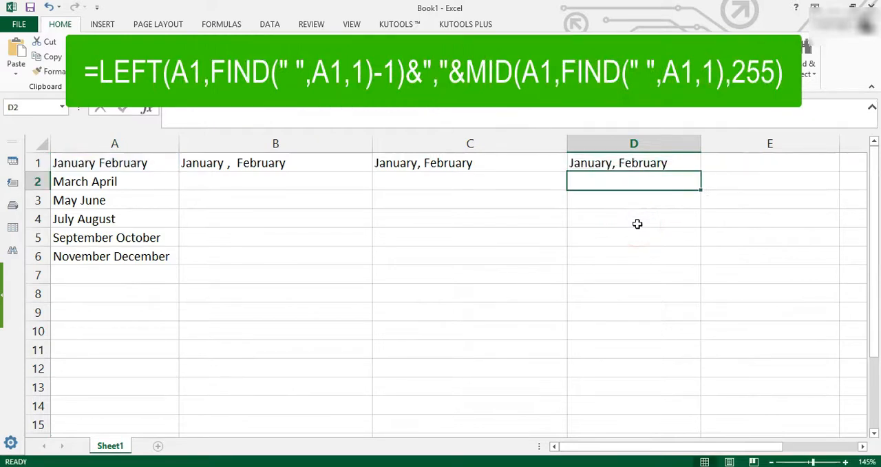
pyautogui.click(623, 165)
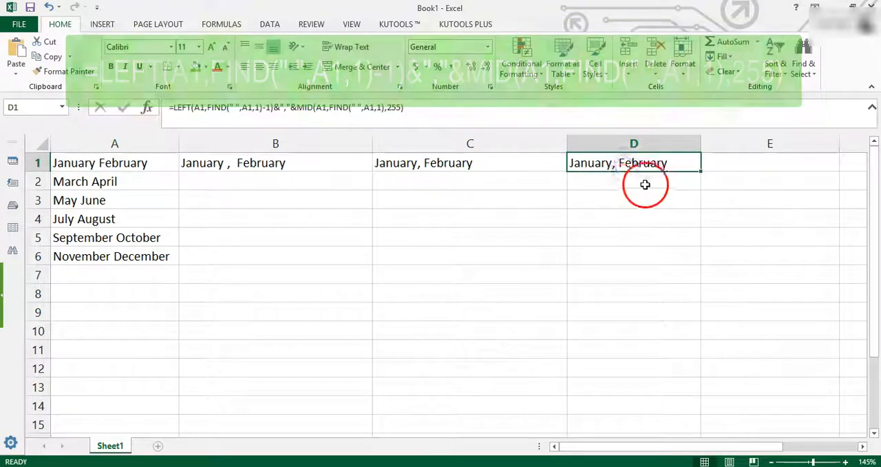
# Fill the formulas in B1, C1 and D1 down through row 6.
pyautogui.click(365, 166)
pyautogui.moveTo(372, 171); pyautogui.dragTo(368, 275)
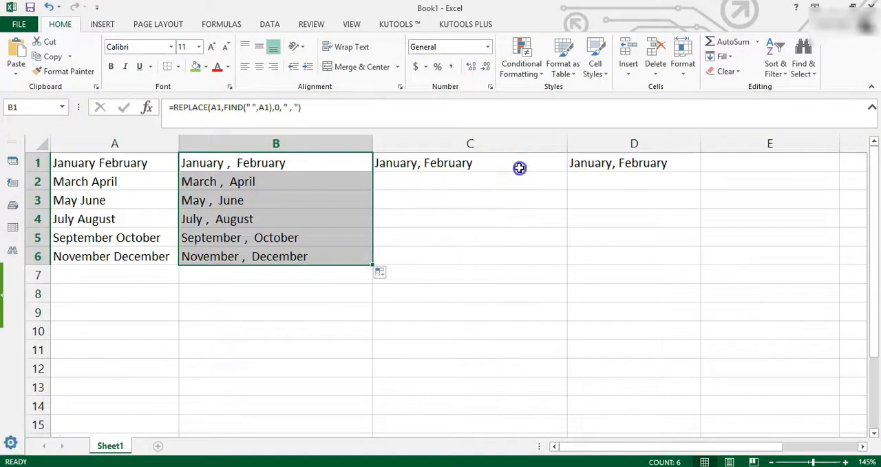
pyautogui.click(559, 167)
pyautogui.moveTo(567, 171); pyautogui.dragTo(561, 270)
pyautogui.click(682, 163)
pyautogui.moveTo(702, 174); pyautogui.dragTo(698, 267)
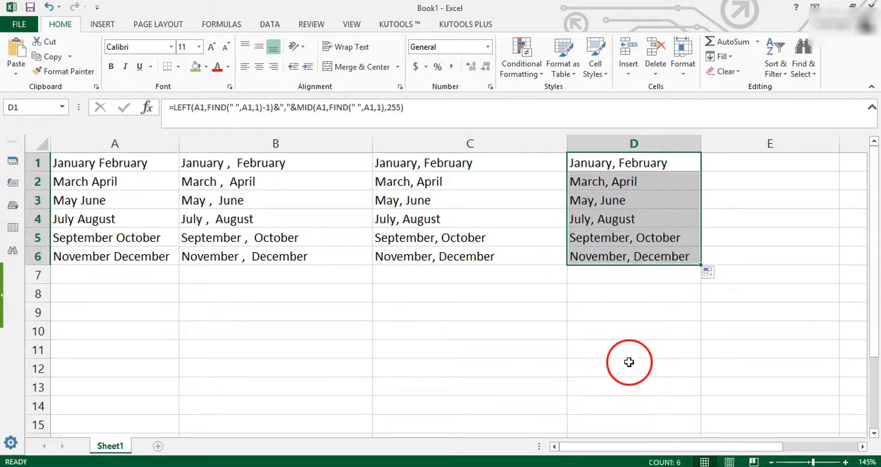
pyautogui.click(639, 331)
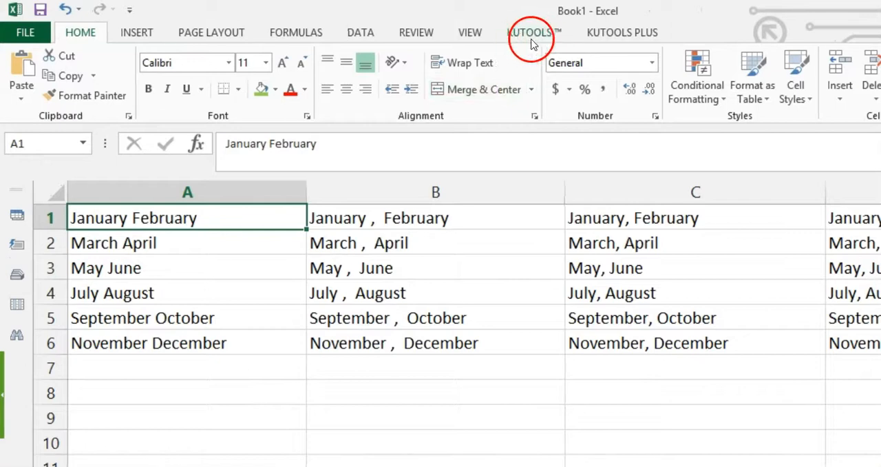
# Open the Kutools Add Text tool for the month names in cells A1 to A6.
pyautogui.click(533, 38)
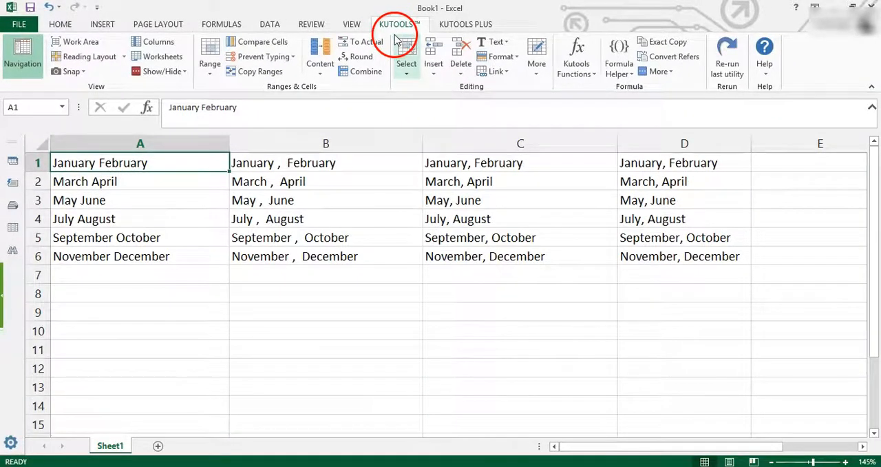
pyautogui.click(169, 165)
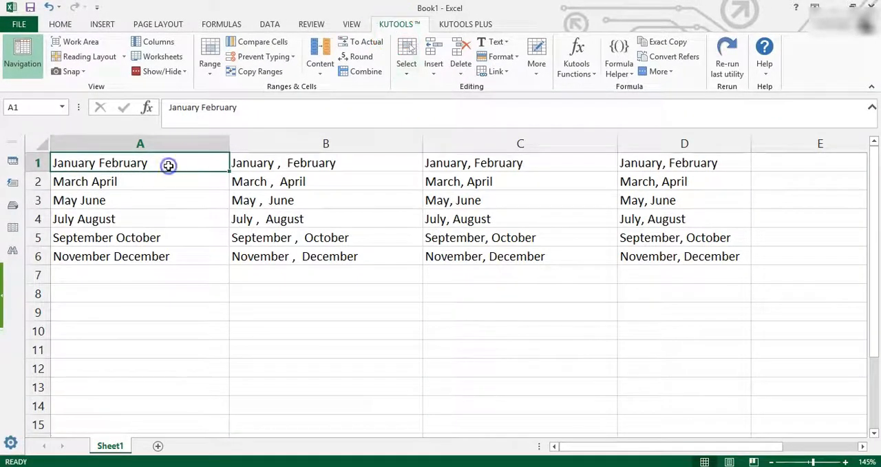
pyautogui.moveTo(201, 163); pyautogui.dragTo(193, 258)
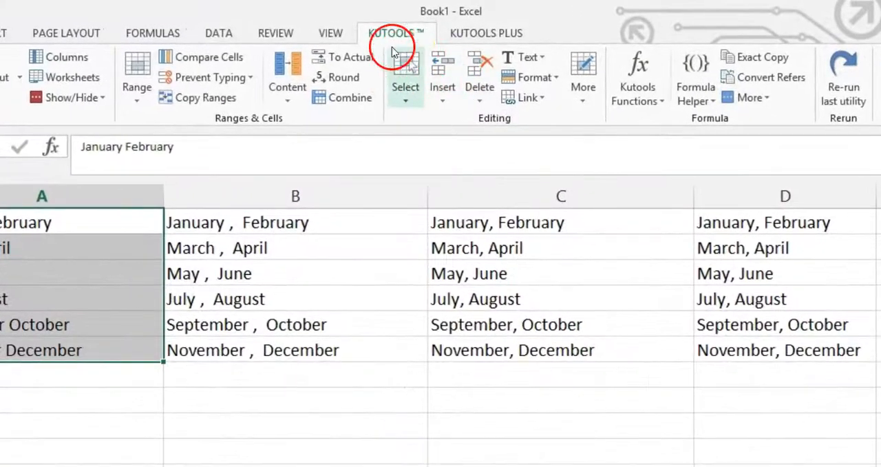
pyautogui.click(538, 62)
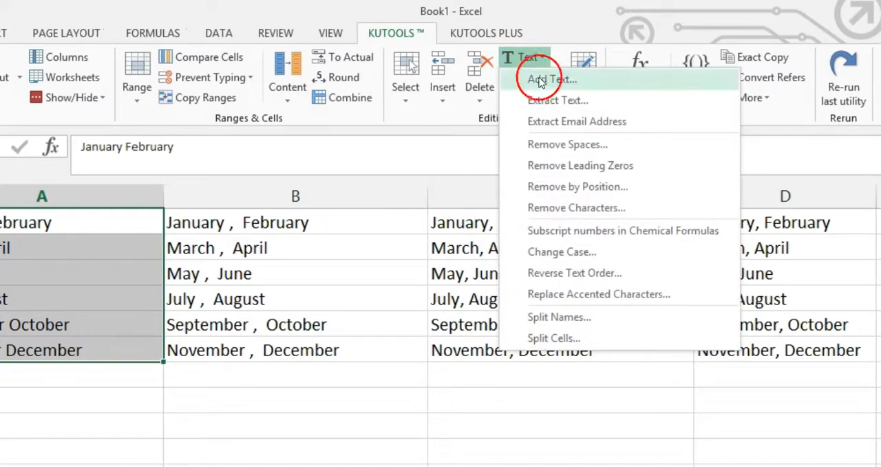
pyautogui.click(552, 80)
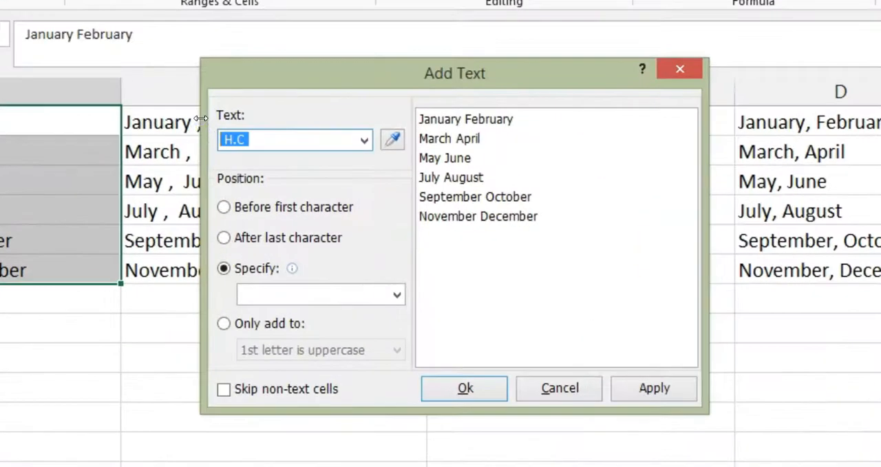
# Preview adding "This is text" with a trailing space before the first character of each cell.
pyautogui.press('BackSpace')
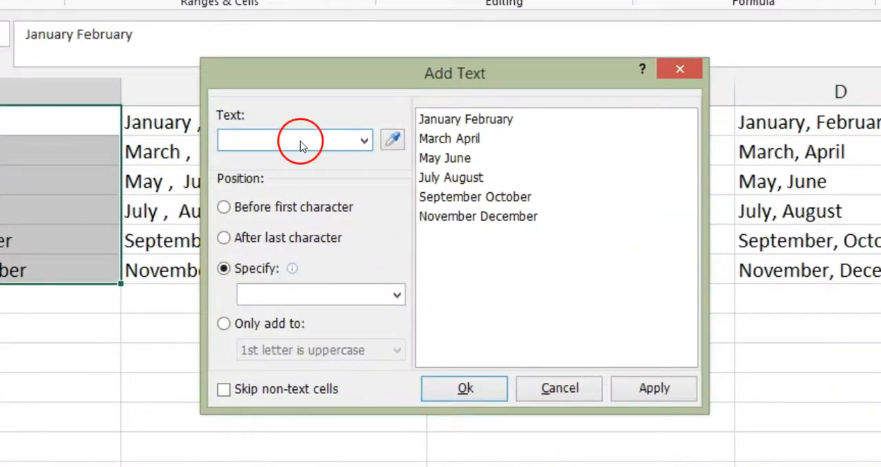
pyautogui.click(336, 186)
pyautogui.click(298, 139)
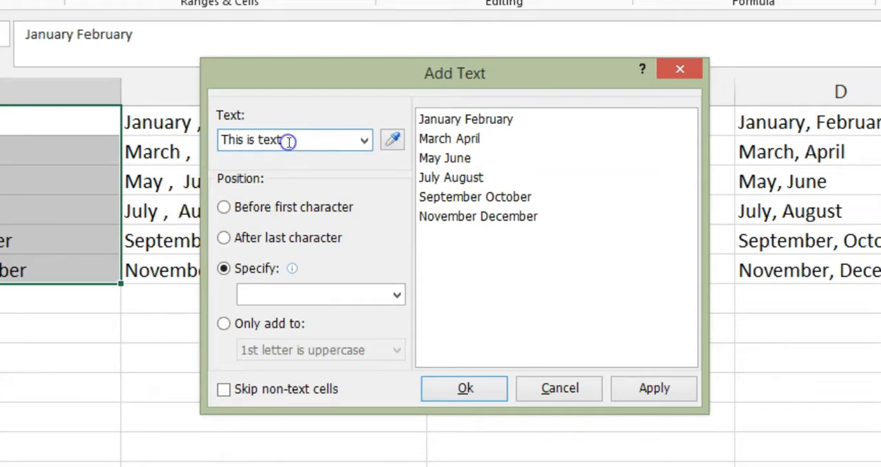
pyautogui.moveTo(285, 140); pyautogui.dragTo(227, 139)
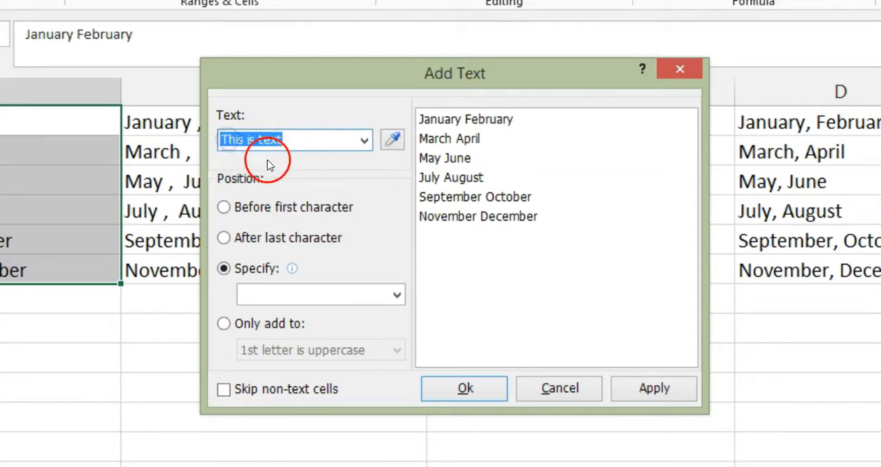
pyautogui.click(241, 208)
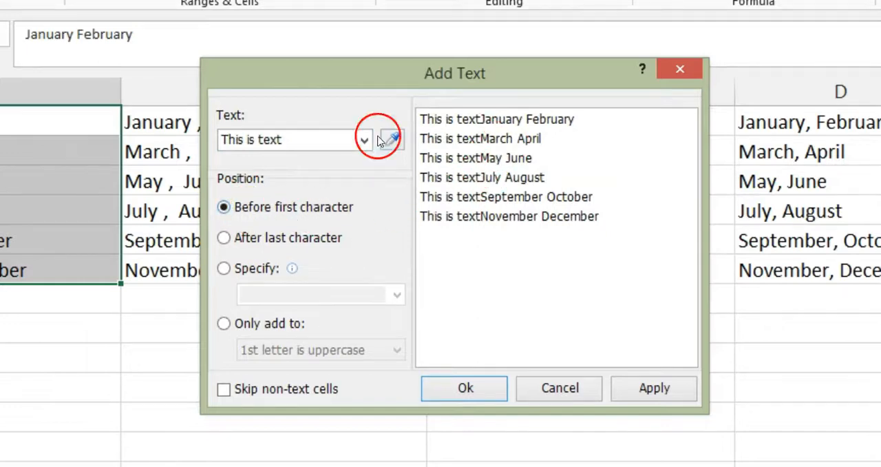
pyautogui.click(291, 141)
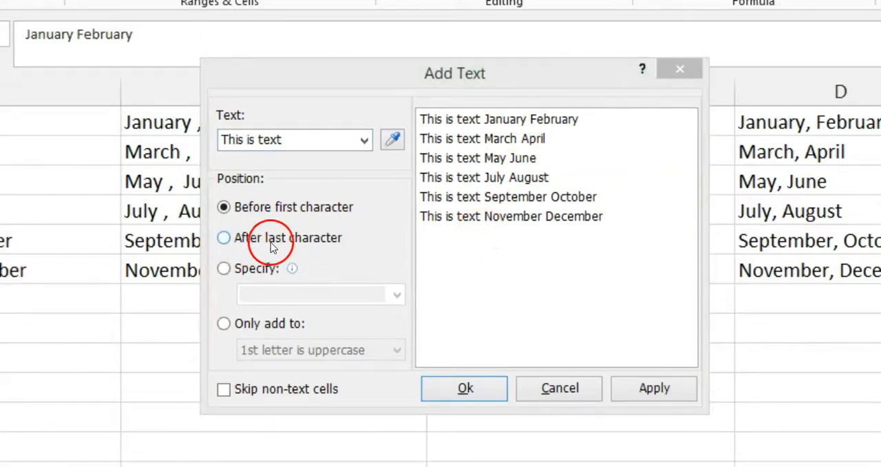
# Preview the added text after the last character of each cell, with a space in front of it.
pyautogui.click(270, 239)
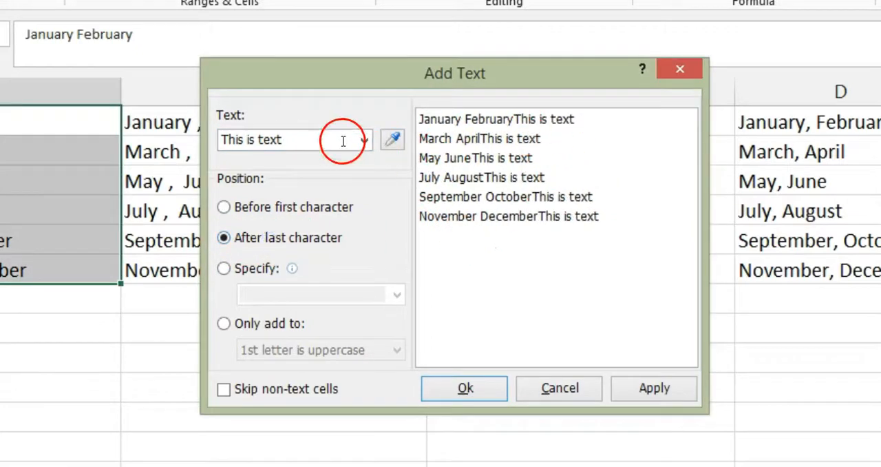
pyautogui.click(224, 140)
pyautogui.click(225, 138)
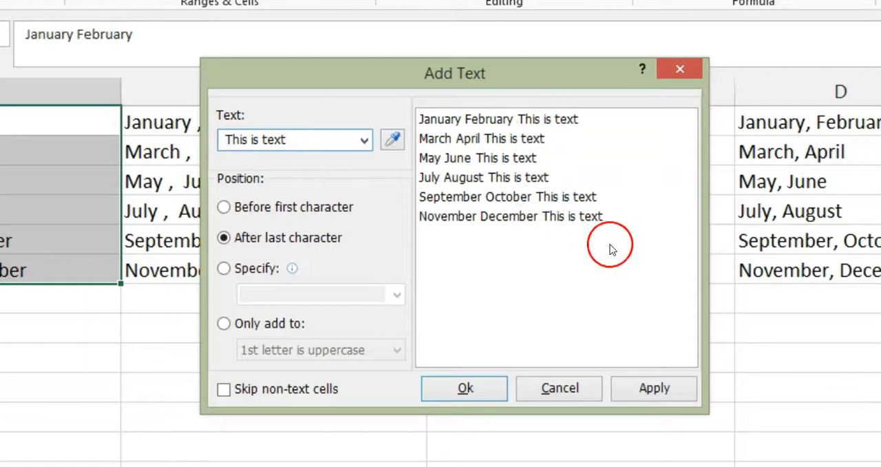
# Replace the text to add with a comma and specify position 4 for it.
pyautogui.moveTo(287, 141); pyautogui.dragTo(221, 145)
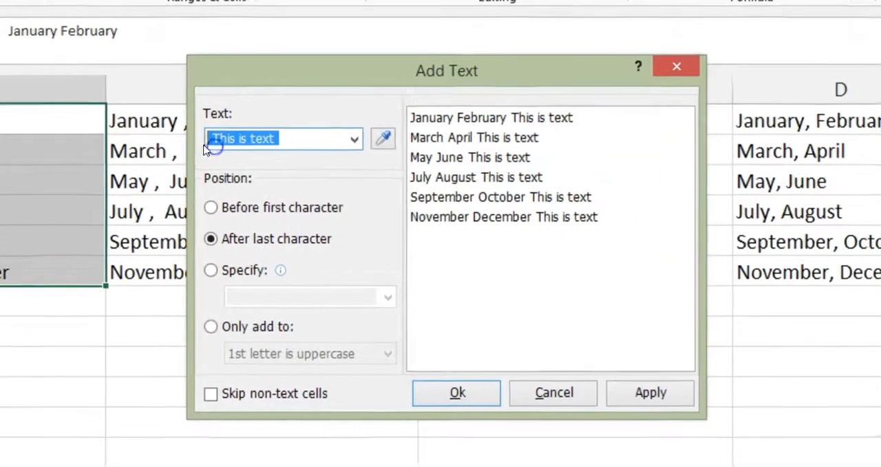
pyautogui.press('BackSpace')
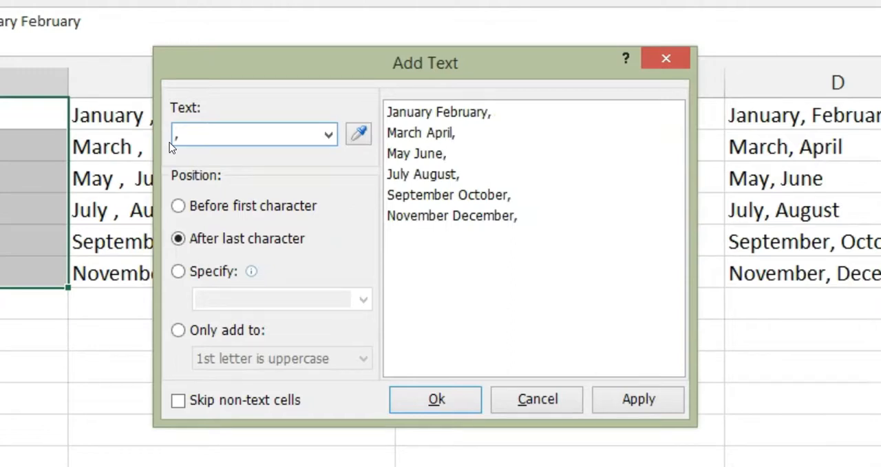
pyautogui.click(179, 273)
pyautogui.click(223, 297)
pyautogui.click(275, 311)
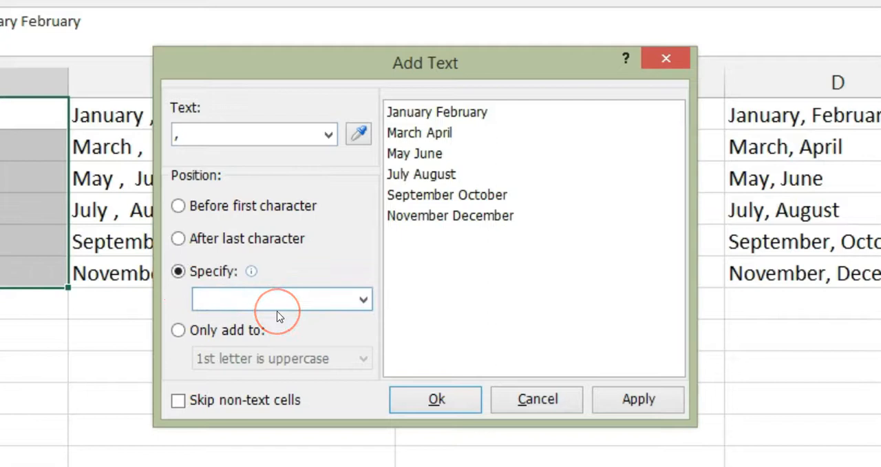
pyautogui.write('4')
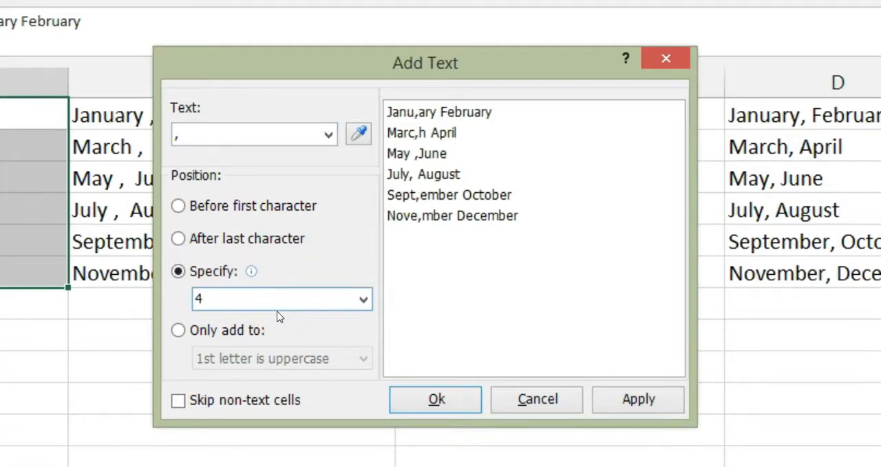
# Try the comma at specified positions 5, 6, 7 and 8 in the preview.
pyautogui.click(281, 303)
pyautogui.press('BackSpace')
pyautogui.write('5')
pyautogui.press('BackSpace')
pyautogui.write('6')
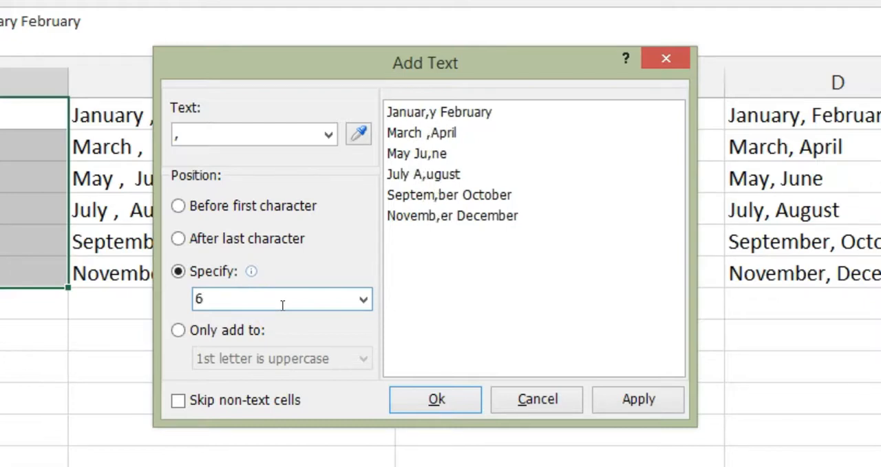
pyautogui.press('BackSpace')
pyautogui.write('7')
pyautogui.moveTo(223, 303); pyautogui.dragTo(172, 300)
pyautogui.press('BackSpace')
pyautogui.write('8')
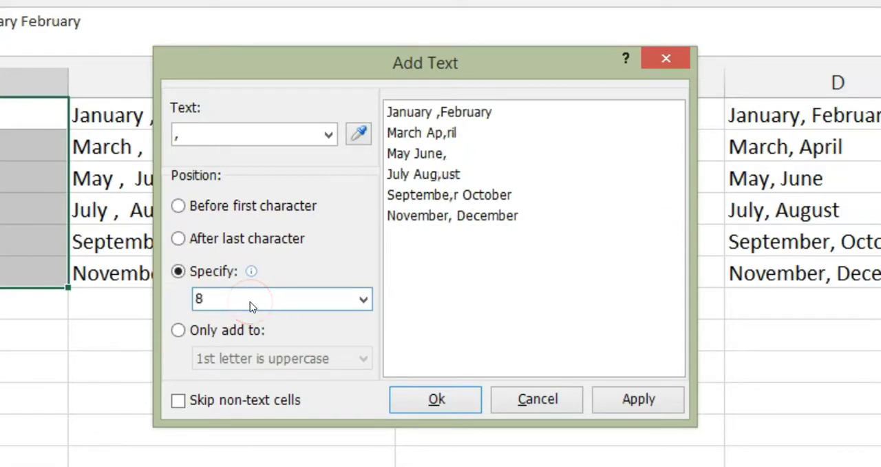
# Try the comma at specified positions 4, 1 and 10, then clear the position value.
pyautogui.press('BackSpace')
pyautogui.write('4')
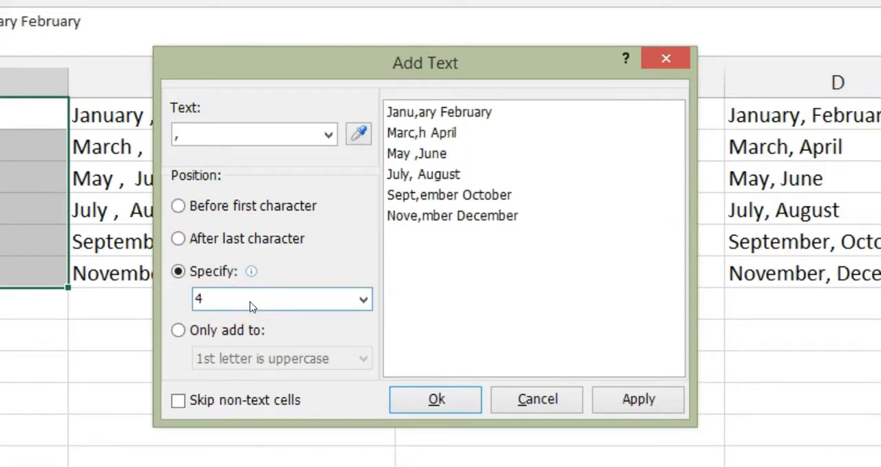
pyautogui.press('BackSpace')
pyautogui.click(250, 302)
pyautogui.write('1')
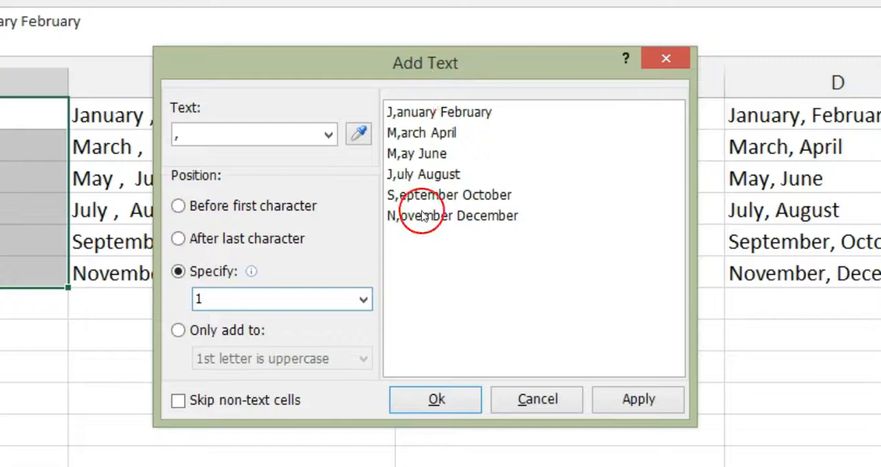
pyautogui.moveTo(234, 298); pyautogui.dragTo(184, 298)
pyautogui.press('BackSpace')
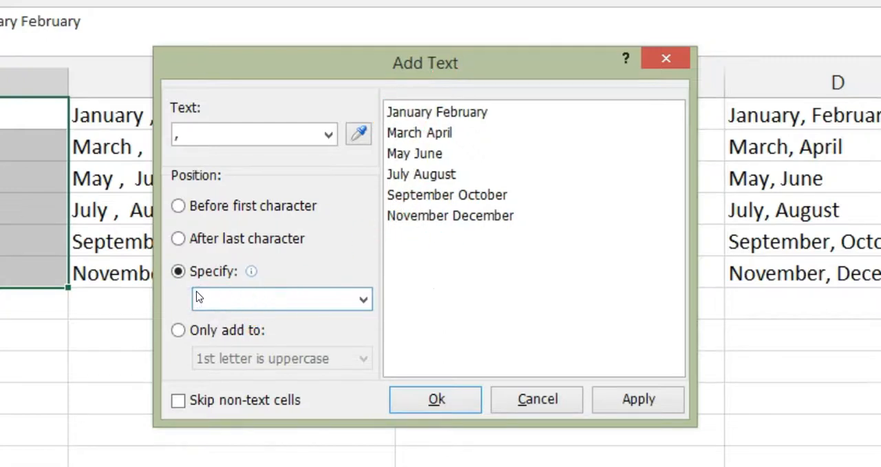
pyautogui.write('10')
pyautogui.press('BackSpace')
pyautogui.press('BackSpace')
# Add the comma after the last character of each cell in A1 to A6.
pyautogui.click(178, 238)
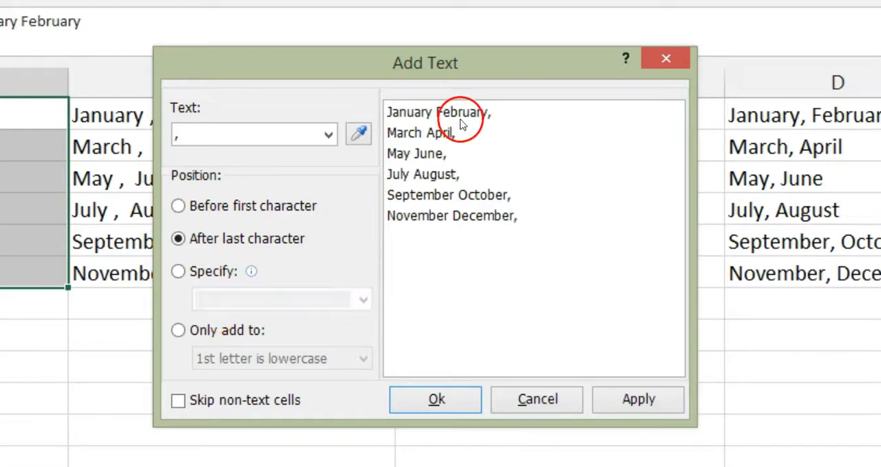
pyautogui.click(456, 401)
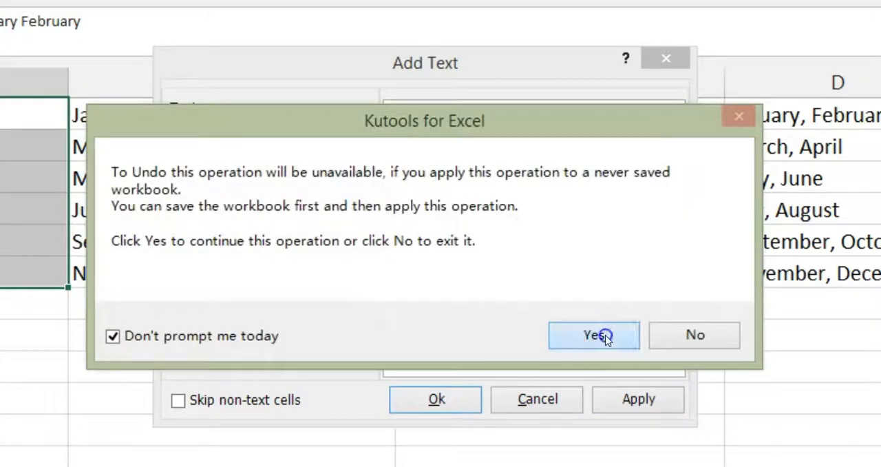
pyautogui.click(602, 335)
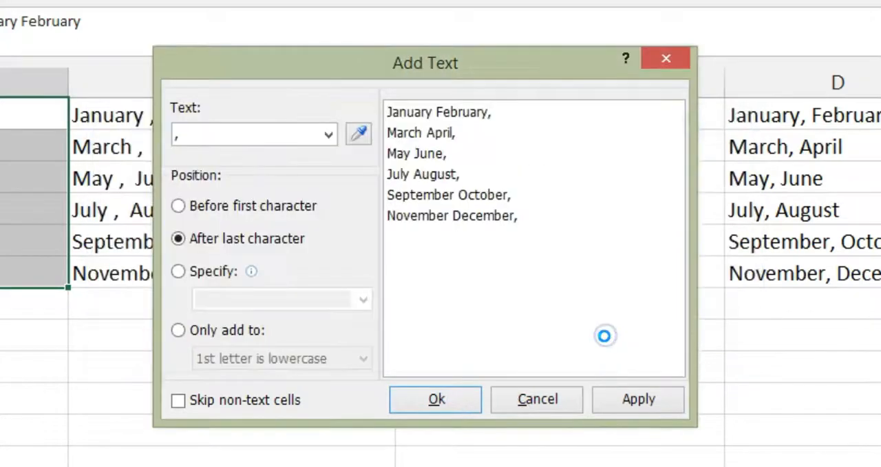
pyautogui.click(577, 337)
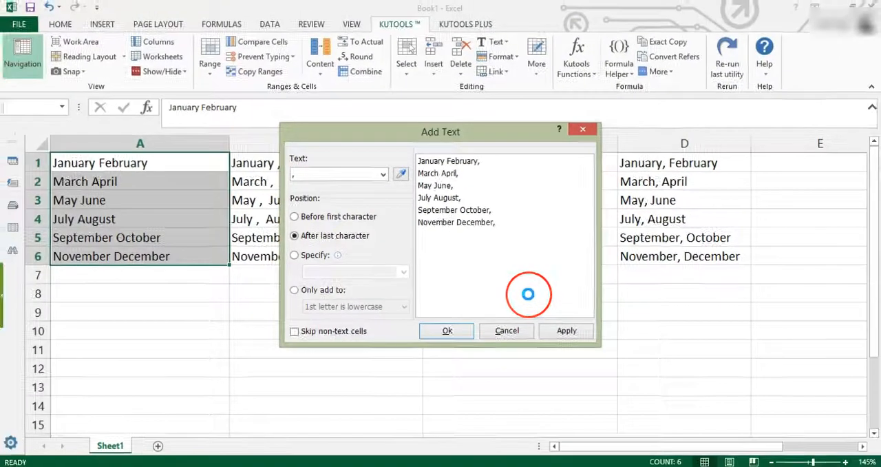
pyautogui.click(459, 329)
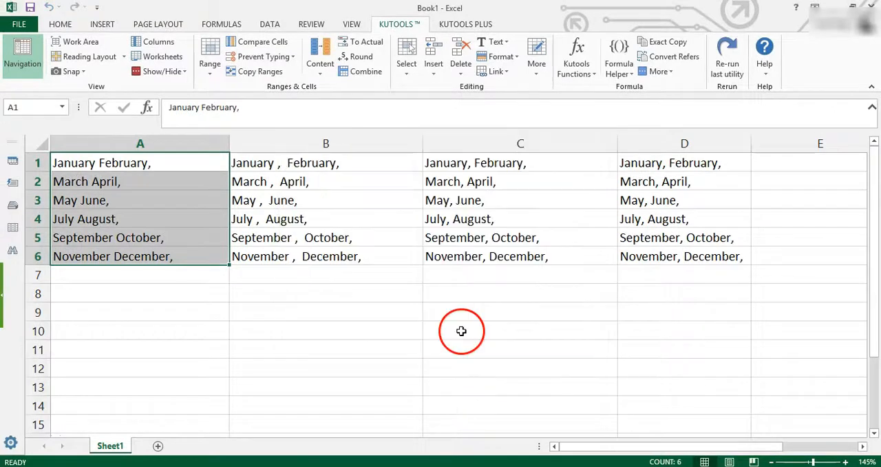
pyautogui.moveTo(166, 177); pyautogui.dragTo(171, 256)
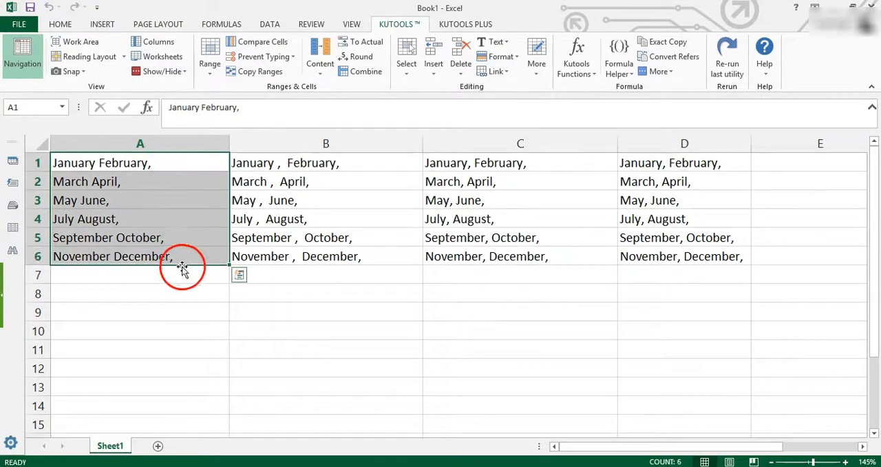
pyautogui.click(331, 294)
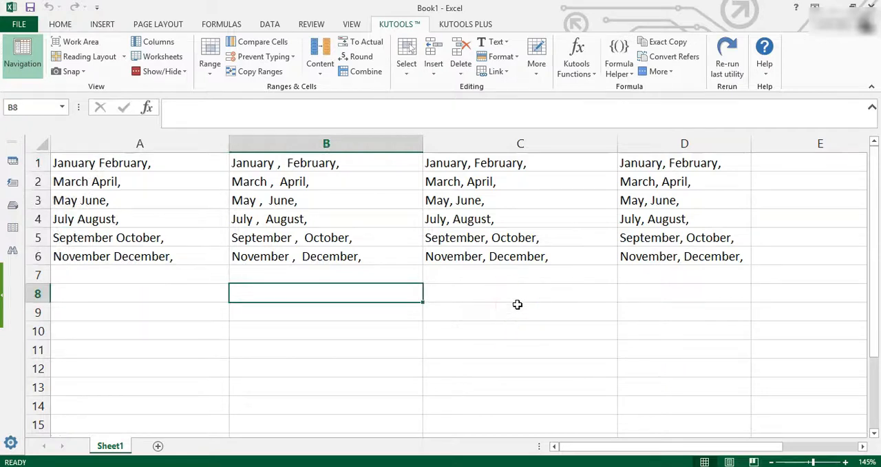